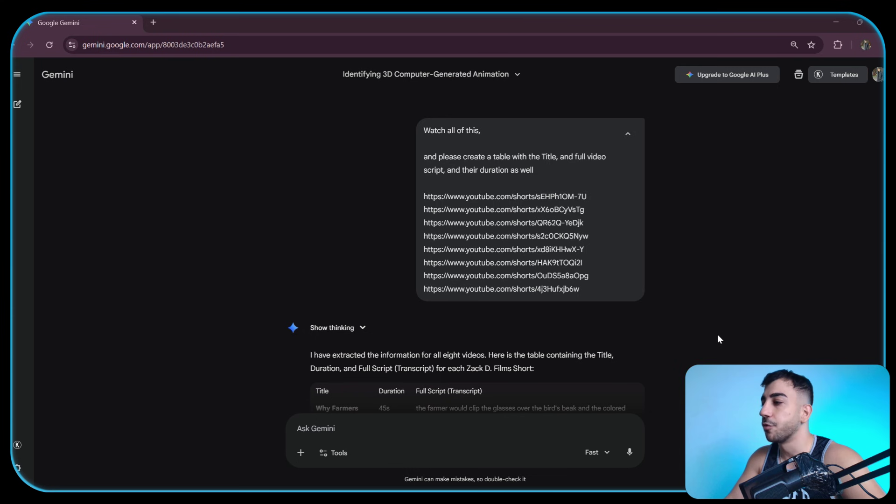
Step: Scroll through Gemini's table of titles, durations and scripts for all eight shorts
scroll(718, 334, down, 4)
scroll(717, 335, down, 6)
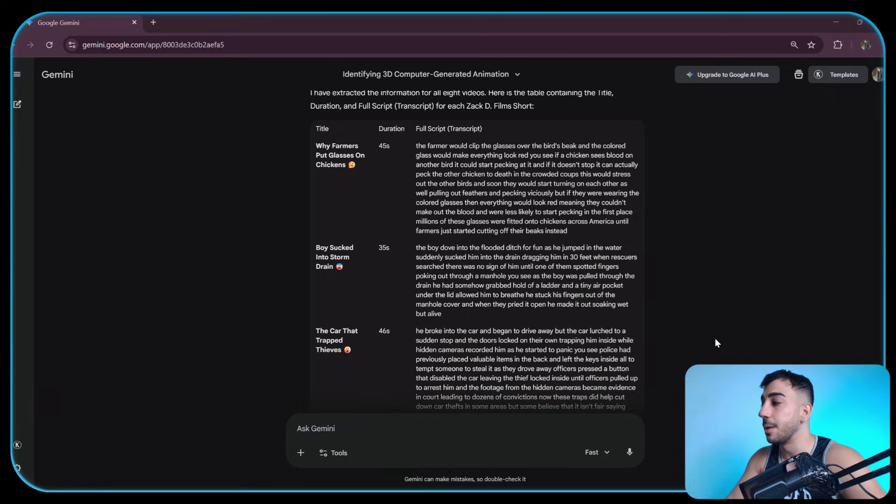
scroll(706, 347, down, 10)
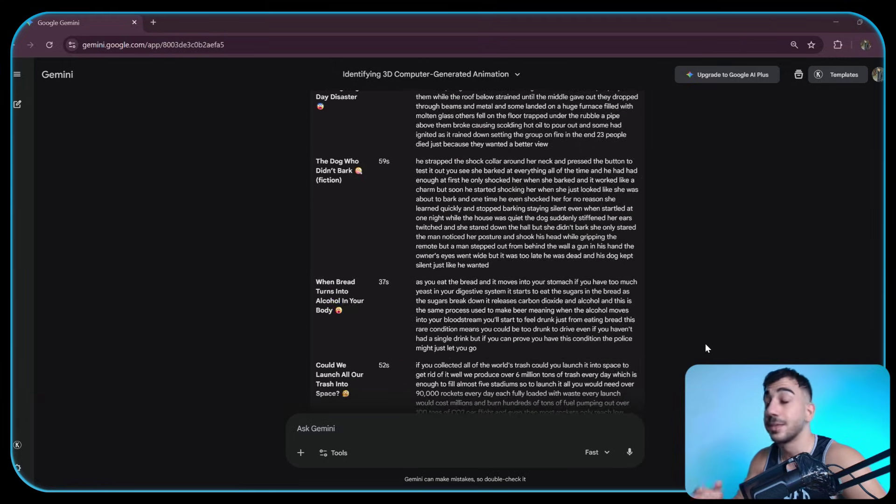
scroll(701, 348, down, 3)
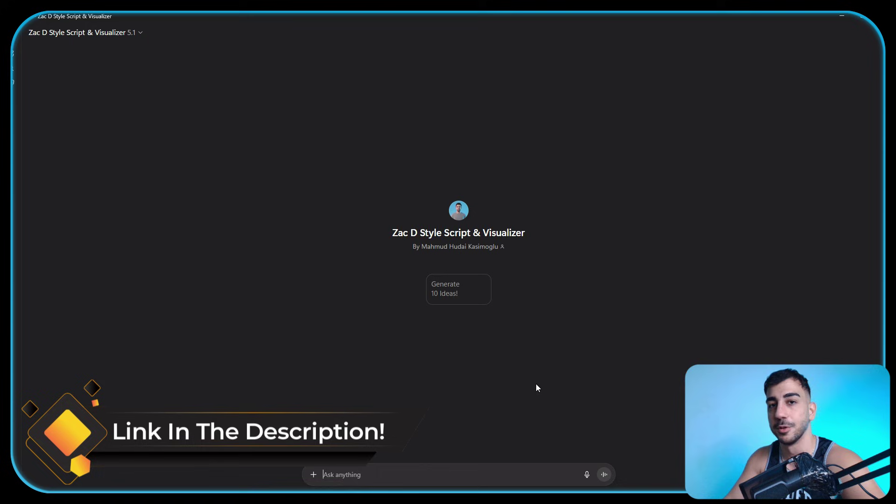
Step: Generate ten Zack D-style video ideas and pick idea 5, the toothache-hatching story
click(468, 285)
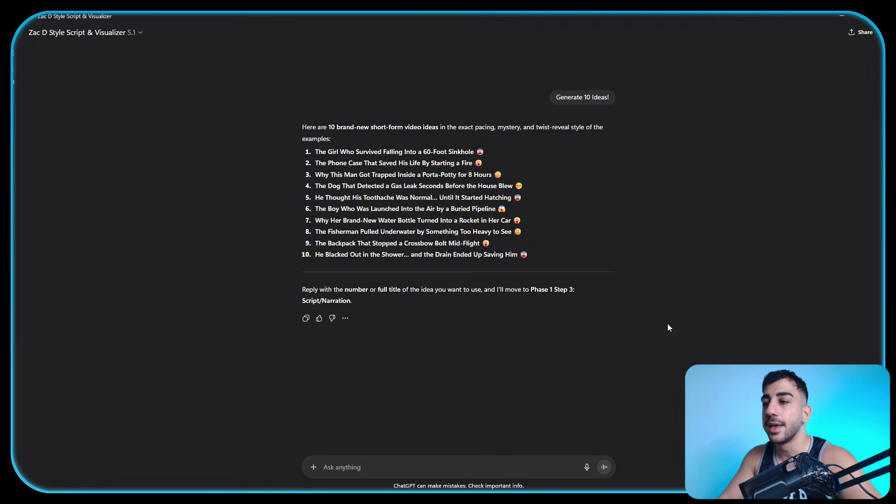
drag(522, 197, 315, 197)
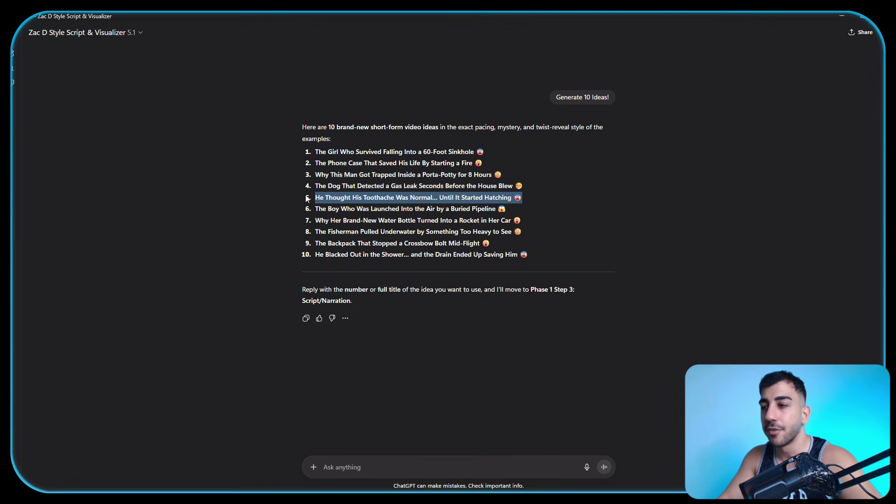
click(438, 468)
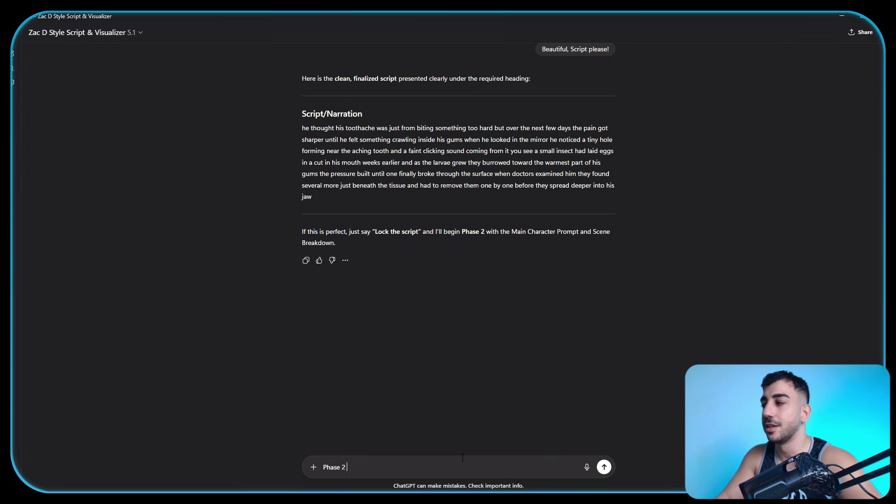
Step: Send 'Phase 2 !' for the character and Scene 1 prompts, then select the Main Character Prompt
text(!)
key(Return)
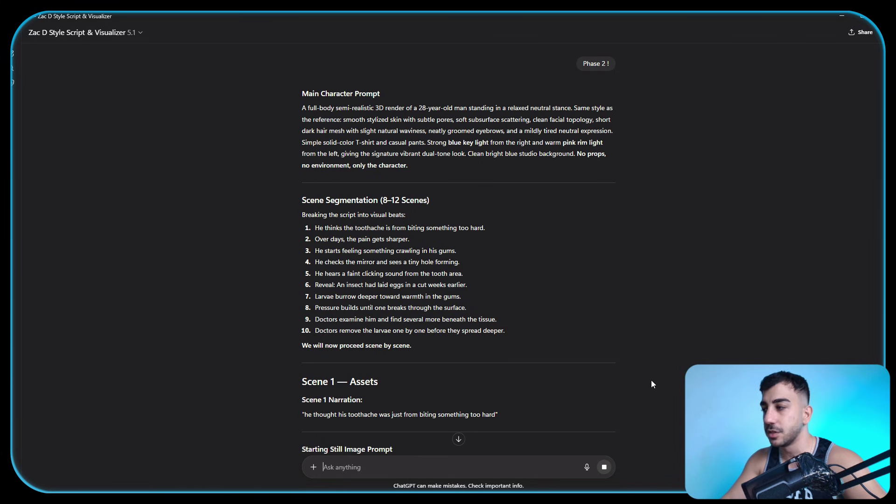
scroll(647, 373, down, 3)
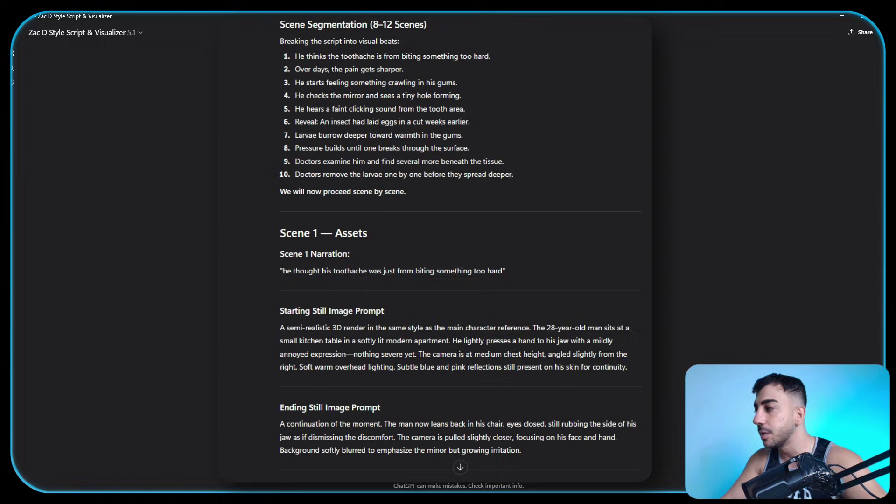
scroll(495, 329, down, 1)
scroll(638, 321, down, 2)
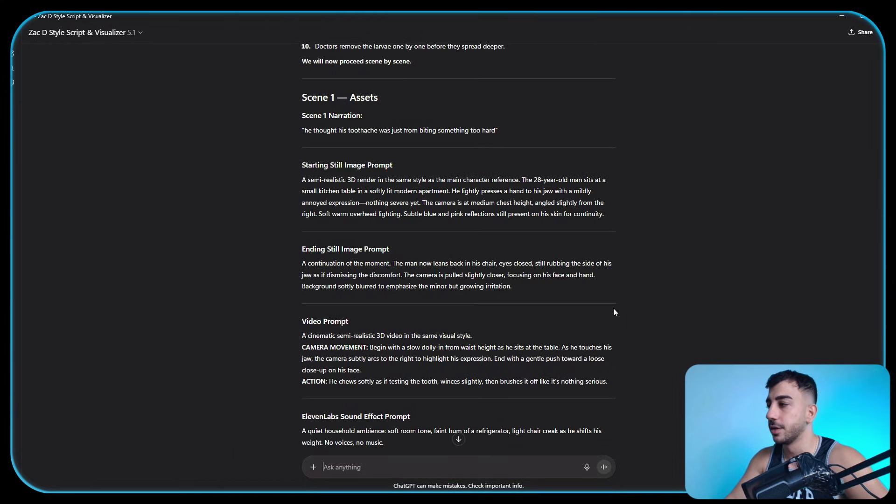
scroll(613, 312, up, 7)
drag(297, 199, 408, 255)
key(ctrl+c)
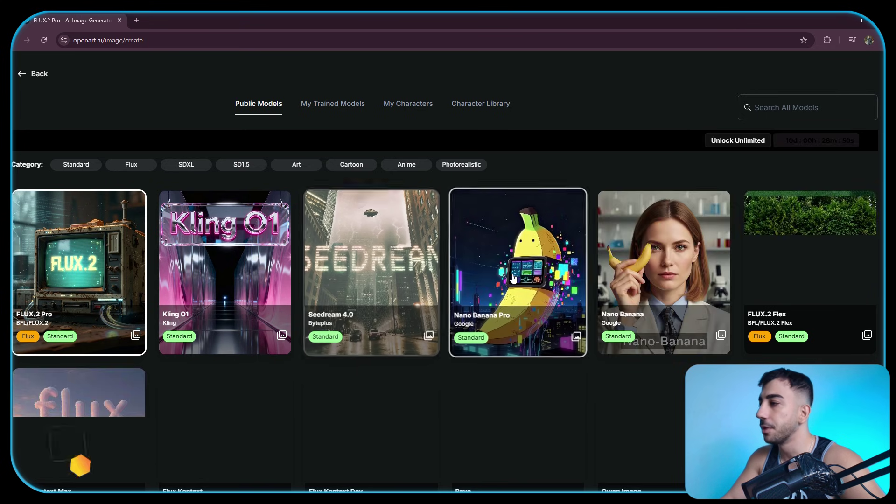
Step: Generate Nano Banana Pro renders at Mobile (9:16) from the pasted main character prompt
click(514, 278)
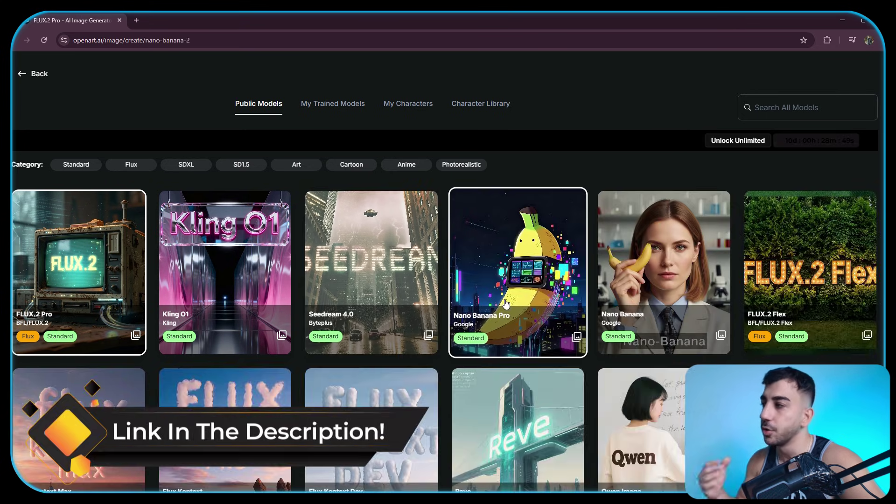
scroll(177, 327, down, 2)
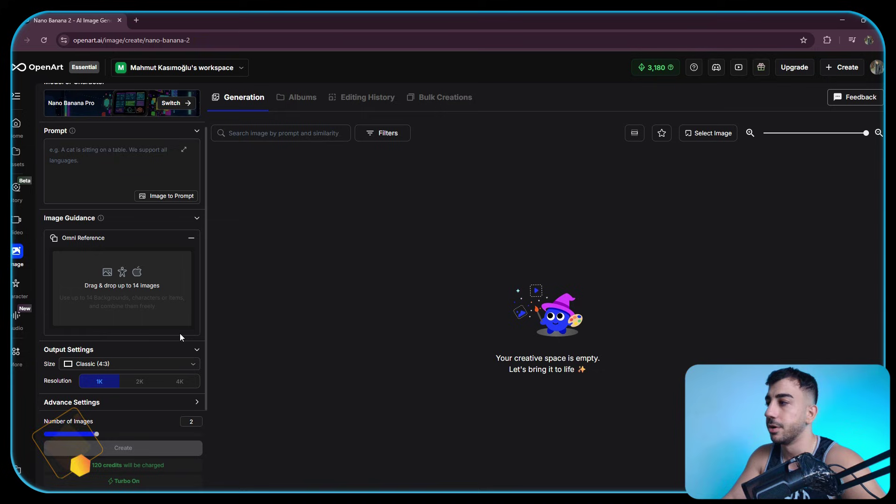
click(186, 364)
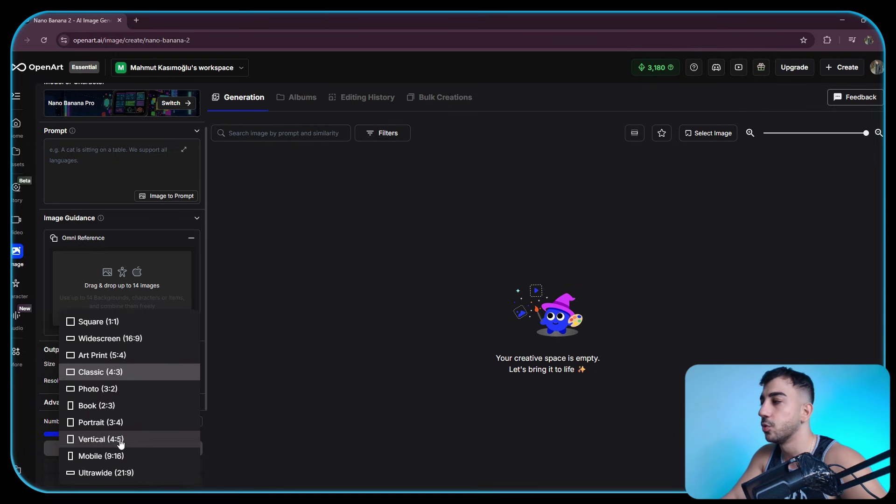
click(117, 456)
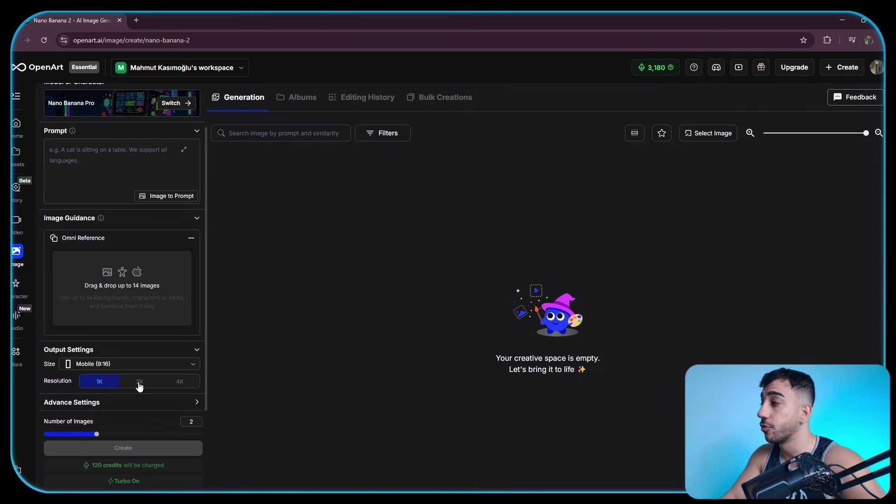
scroll(156, 336, up, 3)
click(116, 220)
key(ctrl+v)
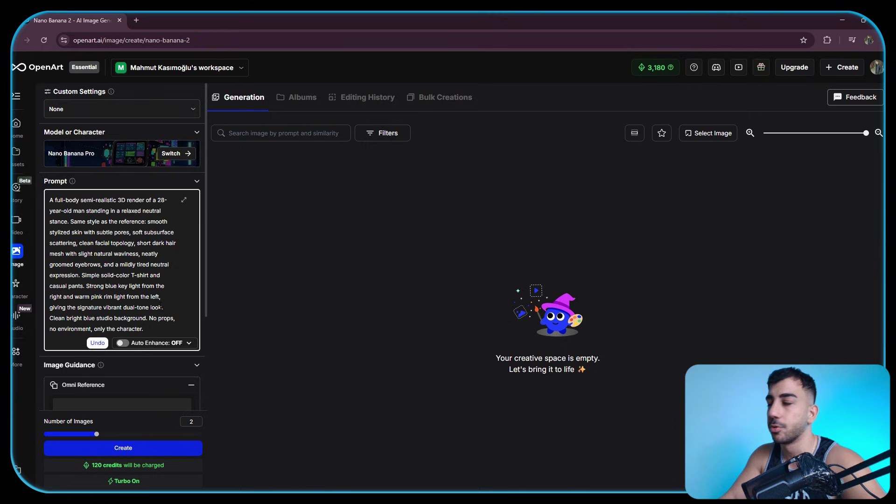
scroll(159, 326, down, 3)
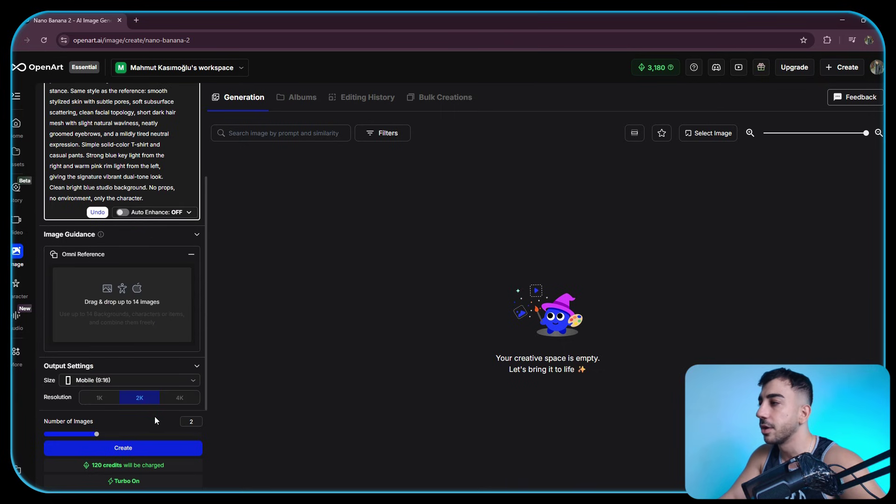
click(123, 447)
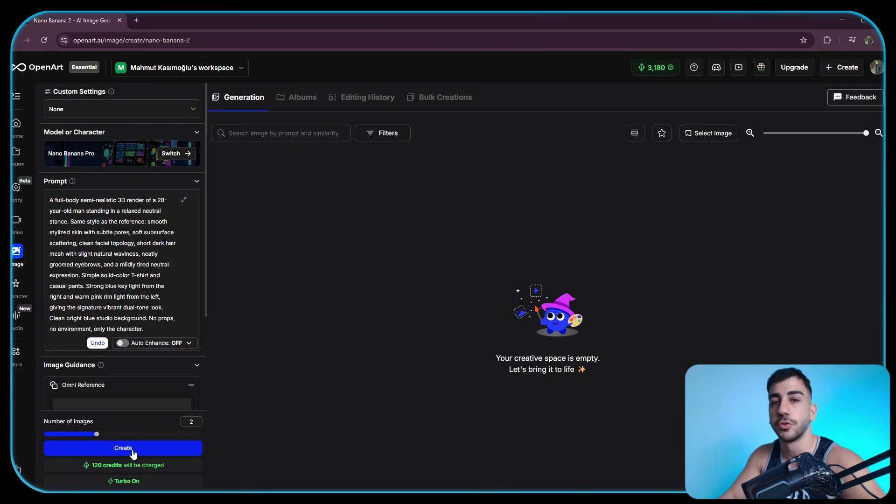
Step: Preview the second character render and download it as a JPG
click(288, 186)
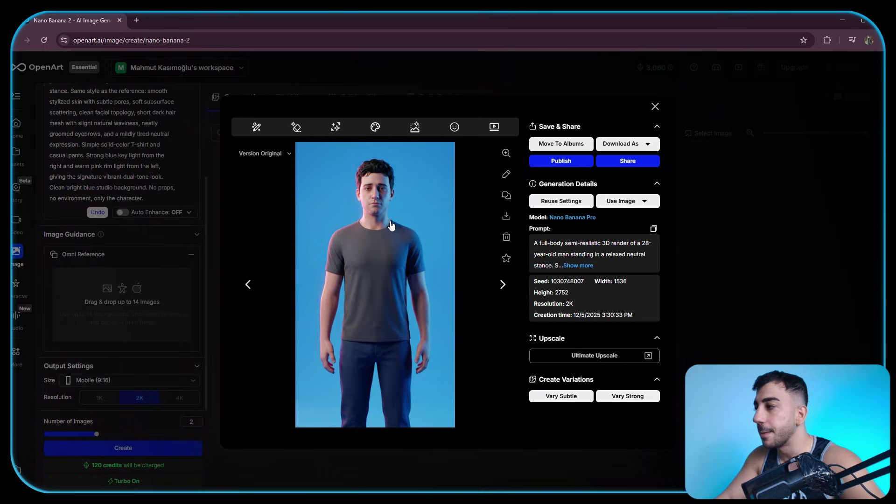
click(719, 180)
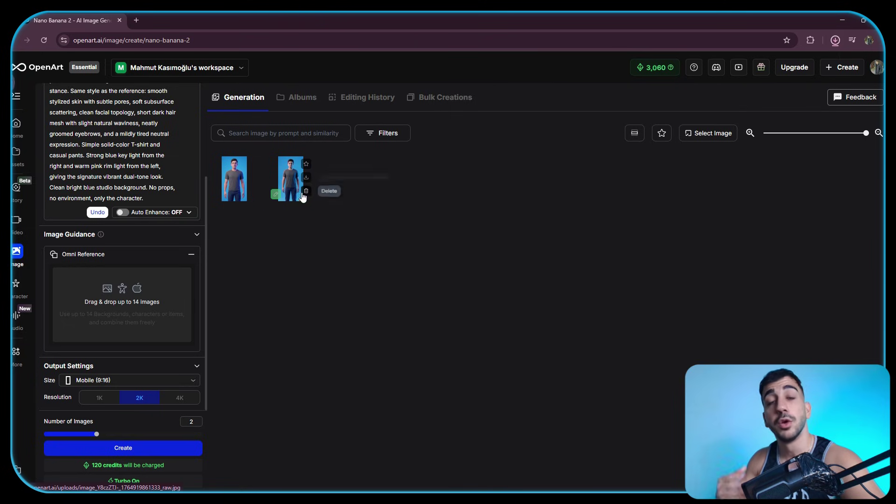
click(306, 177)
click(810, 62)
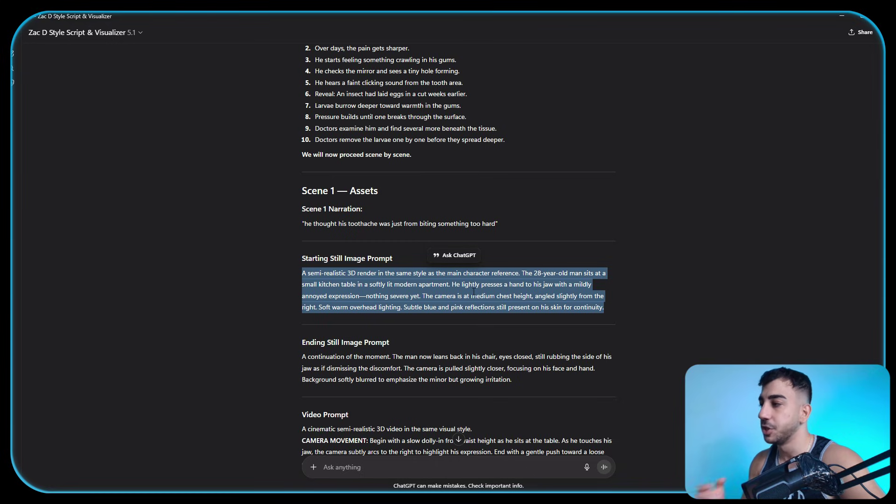
Step: Replace the prompt with Scene 1's starting image prompt and generate two kitchen-table renders
key(alt+Tab)
key(ctrl+a)
text(A semi-realistic 3D render in the same style as the main character reference. The 28-year-old man sits at a small kitchen table in a softly lit modern apartment. He lightly presses a hand to his jaw with a mildly annoyed expression—nothing severe yet. The camera is at medium chest height, angled slightly from the right. Soft warm overhead lighting. Subtle blue and pink reflections still present on his skin for continuity.)
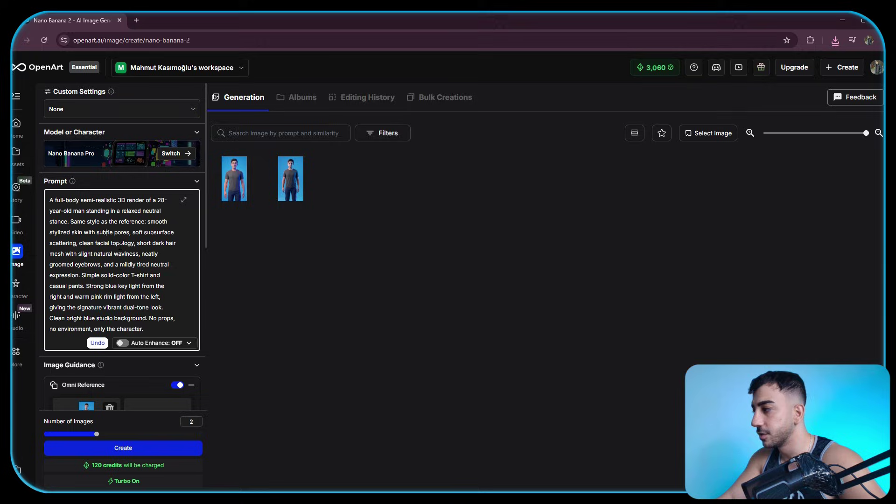
scroll(123, 245, down, 1)
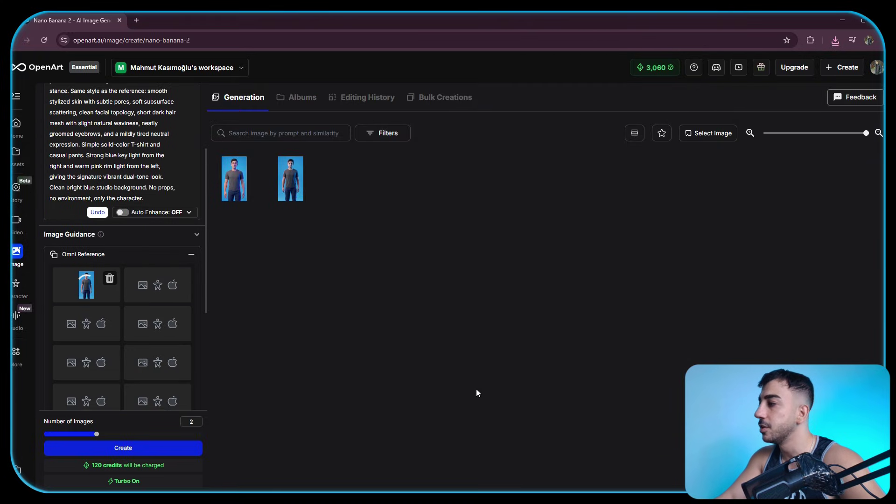
click(162, 447)
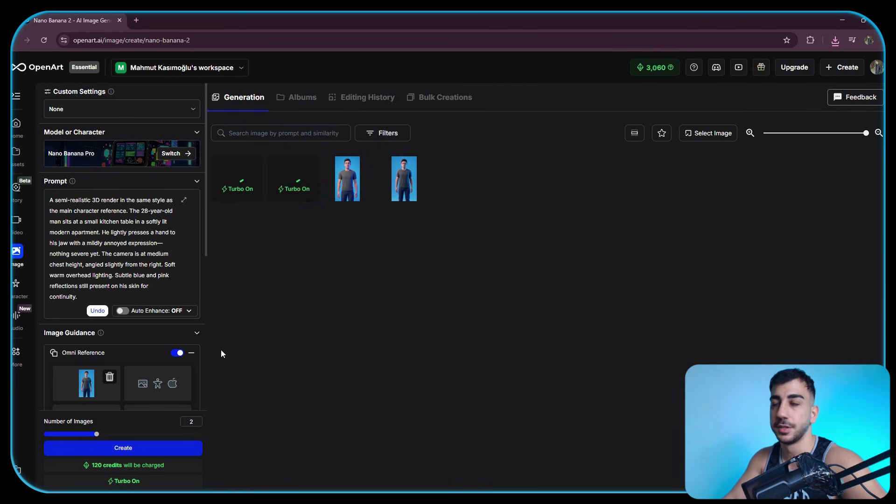
click(238, 178)
click(790, 179)
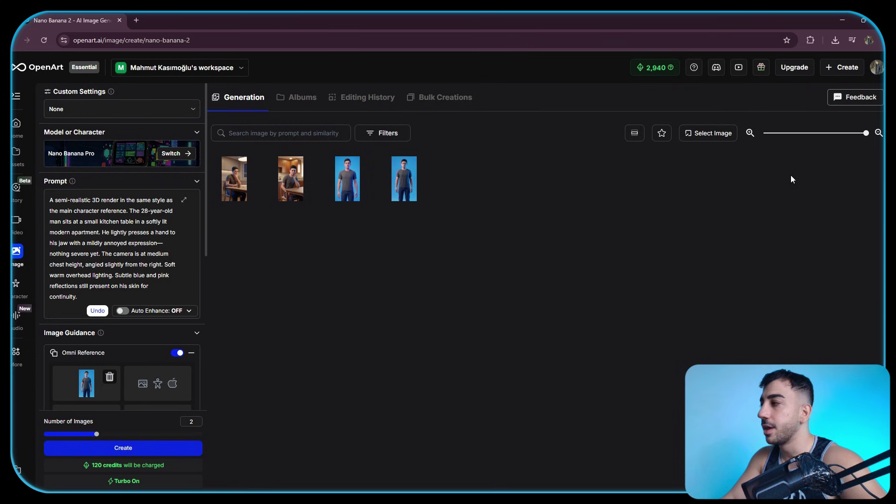
Step: Paste Scene 1's Ending Still Image Prompt into OpenArt and generate the jaw-rubbing close-ups
key(alt+Tab)
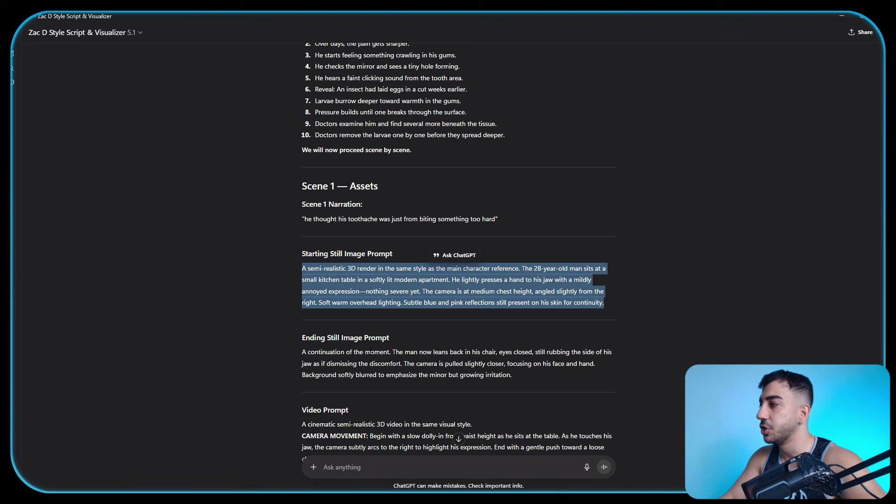
scroll(291, 313, down, 1)
drag(290, 312, 560, 343)
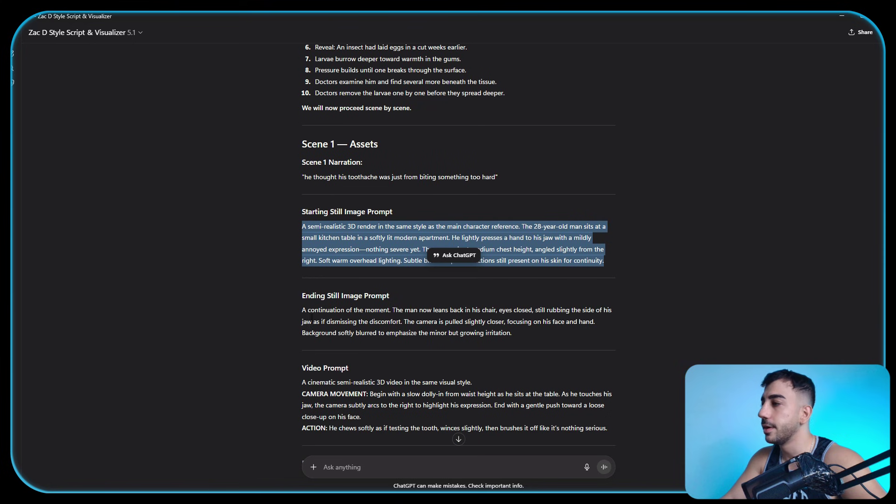
drag(302, 309, 511, 332)
key(ctrl+c)
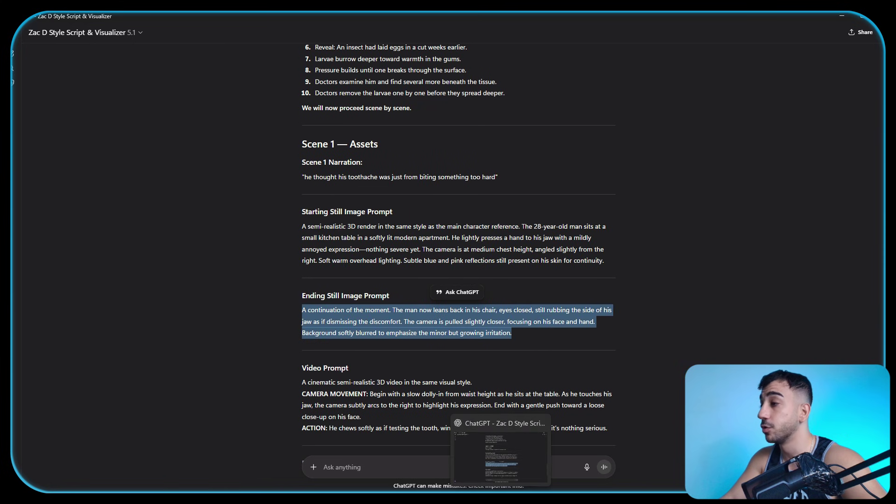
click(499, 466)
key(ctrl+v)
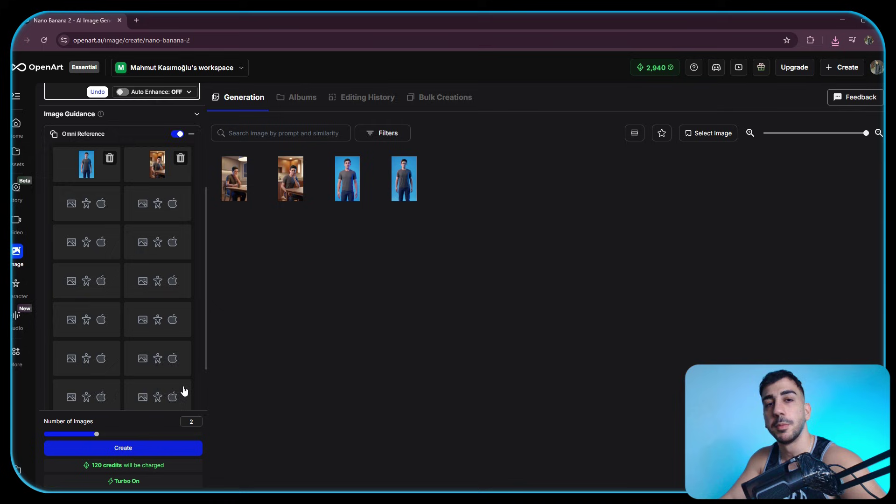
scroll(172, 397, up, 6)
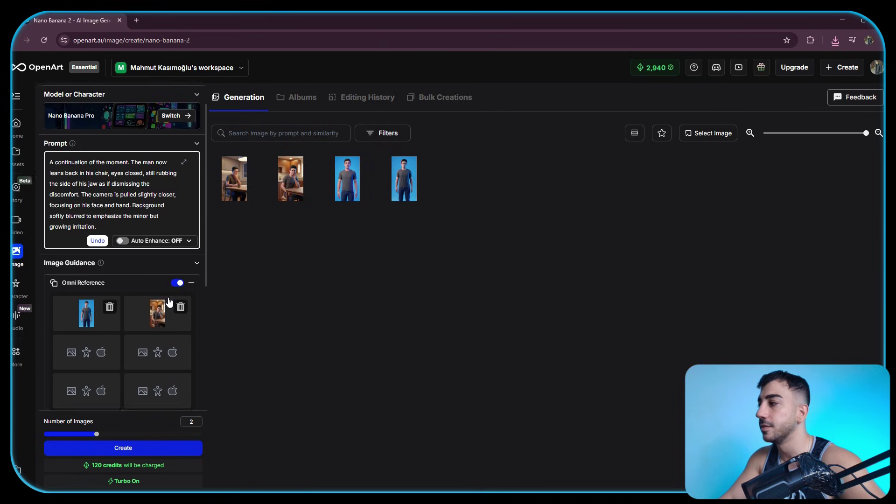
click(156, 449)
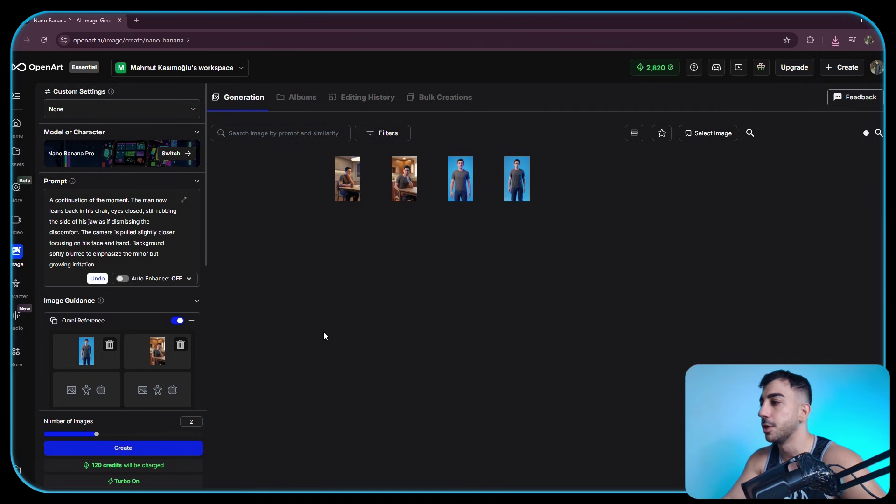
Step: Open the kitchen image in the viewer and download it
click(404, 179)
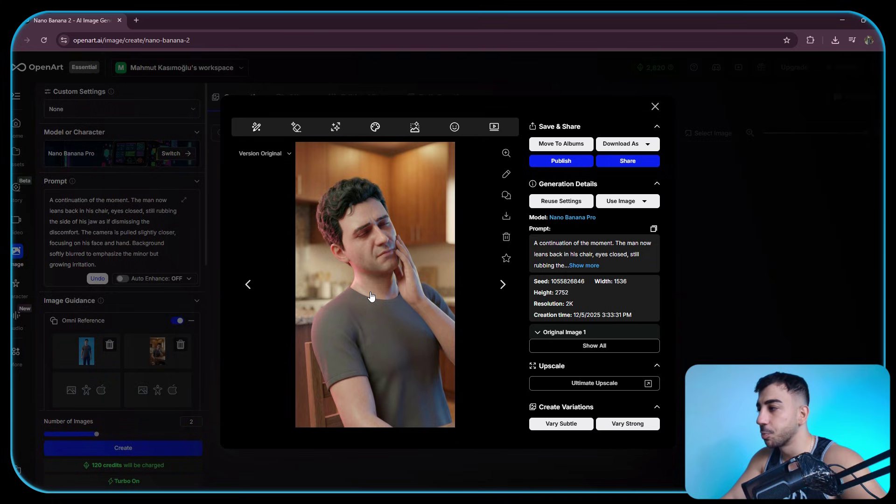
click(506, 217)
click(760, 219)
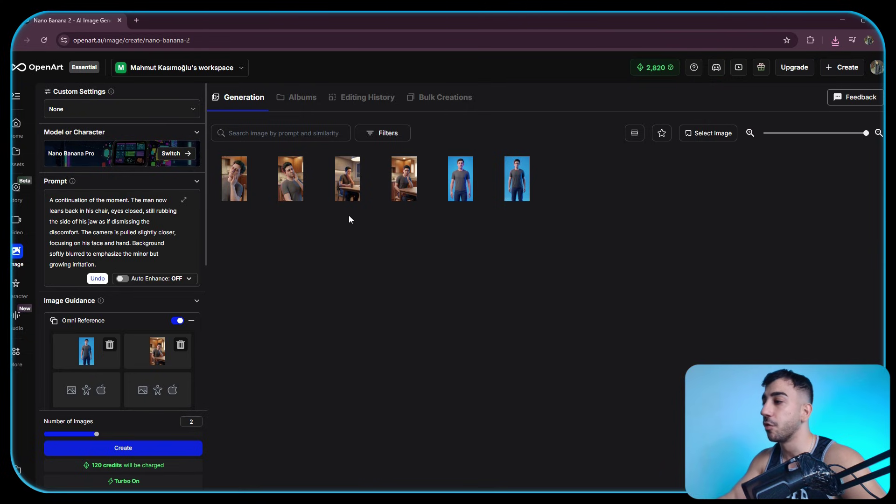
Step: Create a 5-second Kling O1 video using the kitchen image as start frame plus the scene's video prompt
click(15, 226)
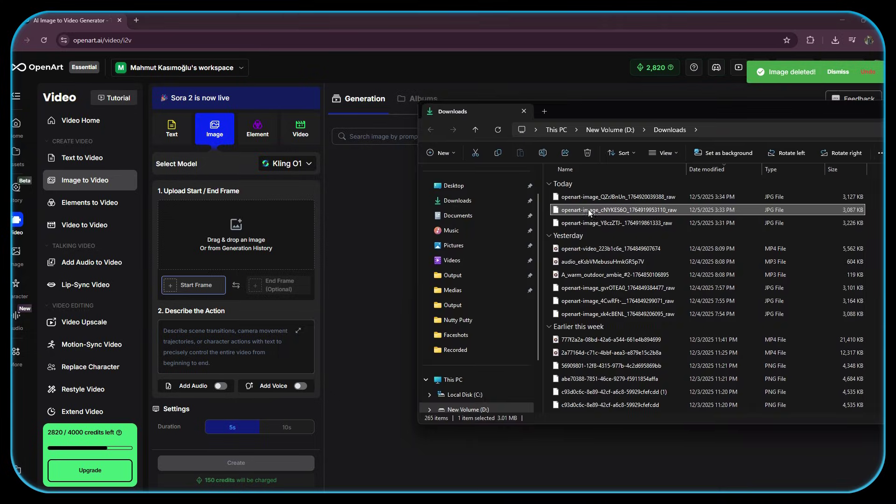
drag(589, 213, 272, 285)
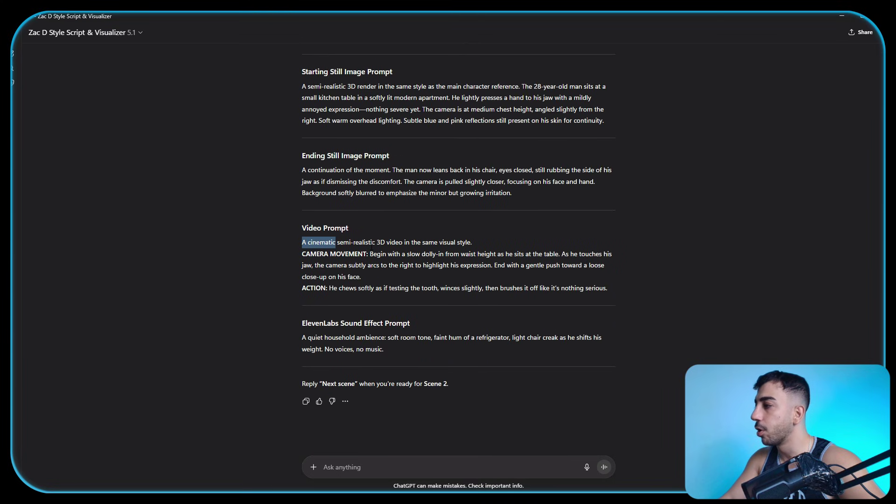
drag(371, 244, 612, 288)
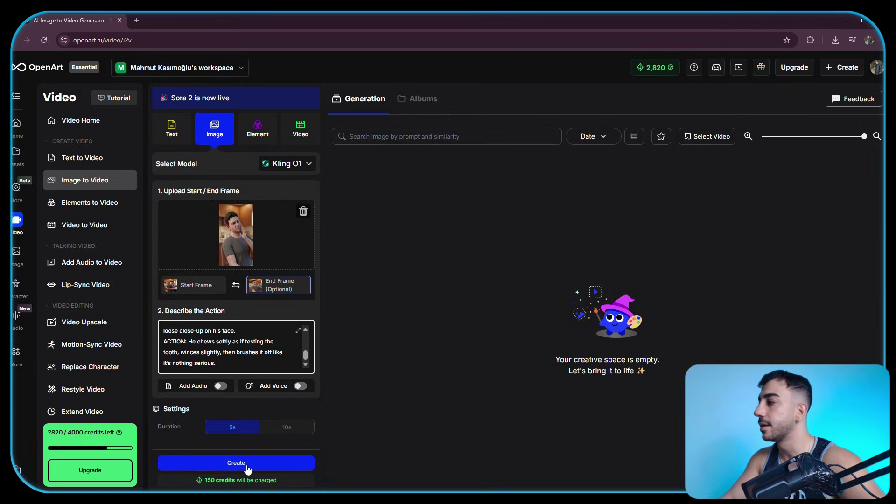
click(247, 467)
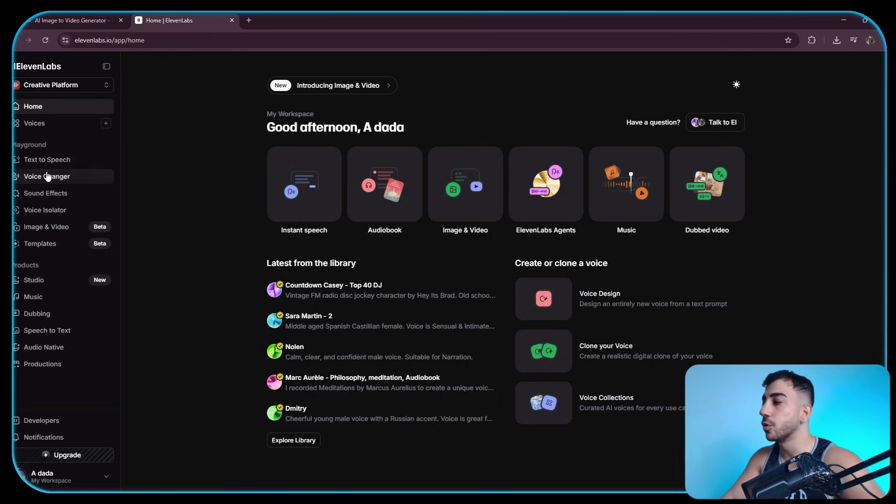
Step: Open Text to Speech with the Reel voice and Eleven v3 (alpha) model selected
click(46, 159)
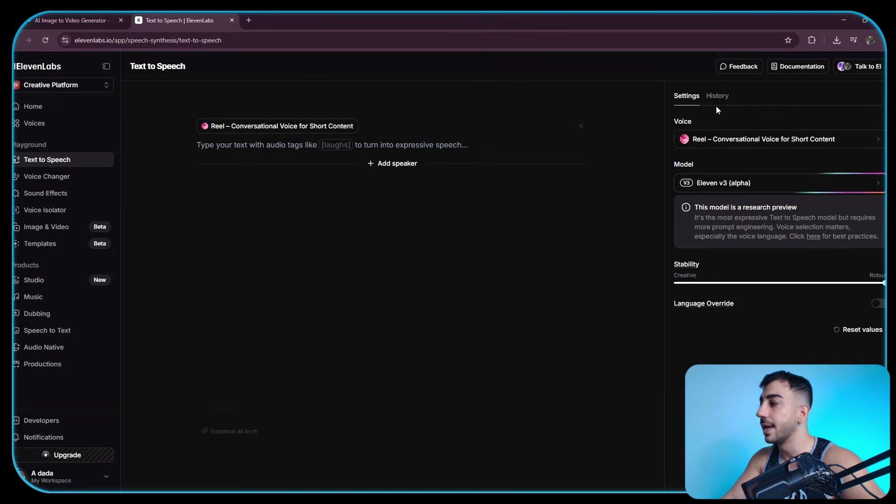
text(he thought his toothache was just from biting something too hard but over the next few days the pain got sharper until he felt something crawling inside his gums when he looked in the mirror he noticed a tiny hole forming near the aching tooth and a faint clicking sound coming from it you see a small insect had laid eggs in a cut in his mouth weeks earlier and as the larvae grew they burrowed toward the warmest part of his gums the pressure built until one finally broke through the surface when doctors examined him they found several more just beneath the tissue and had to remove them one by one before they spread deeper into his jaw)
click(732, 139)
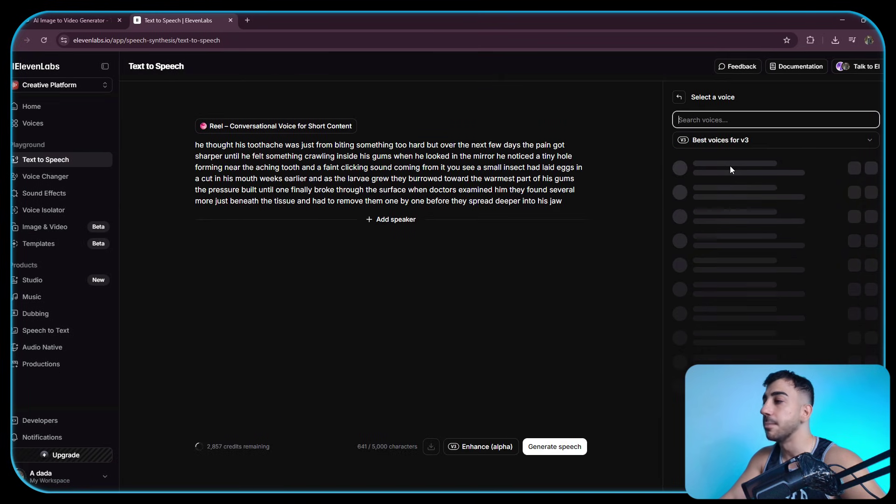
click(678, 99)
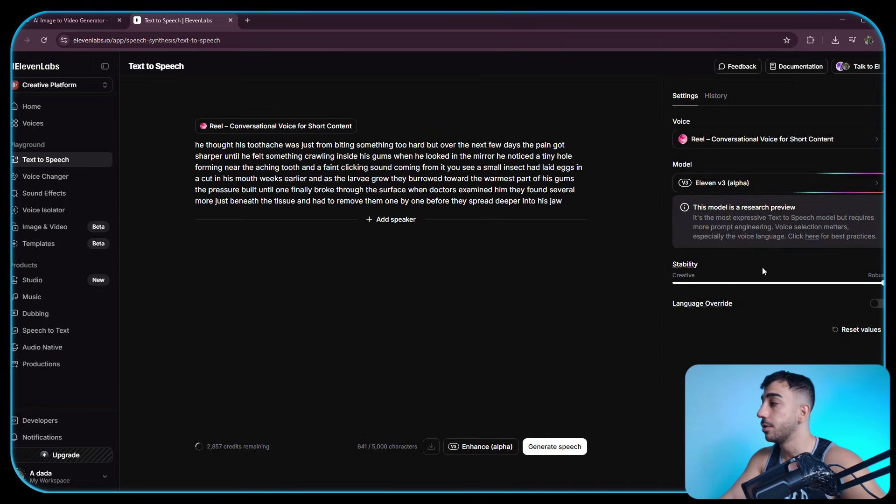
click(793, 183)
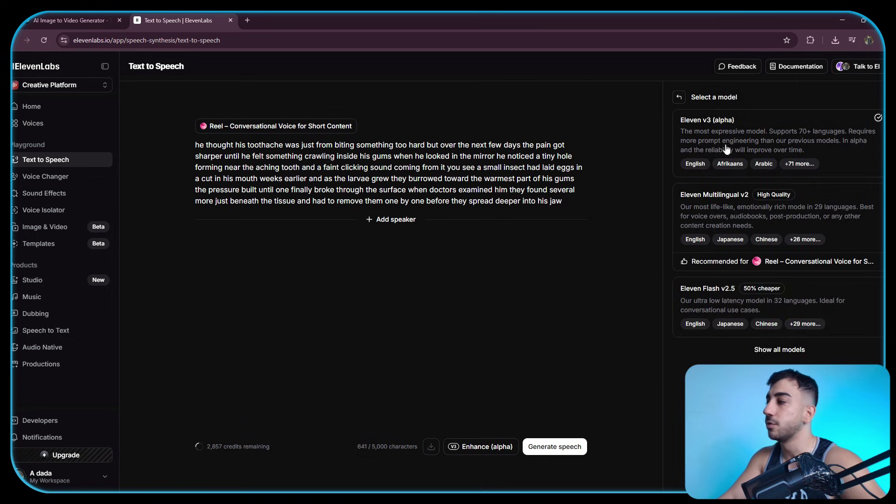
click(678, 98)
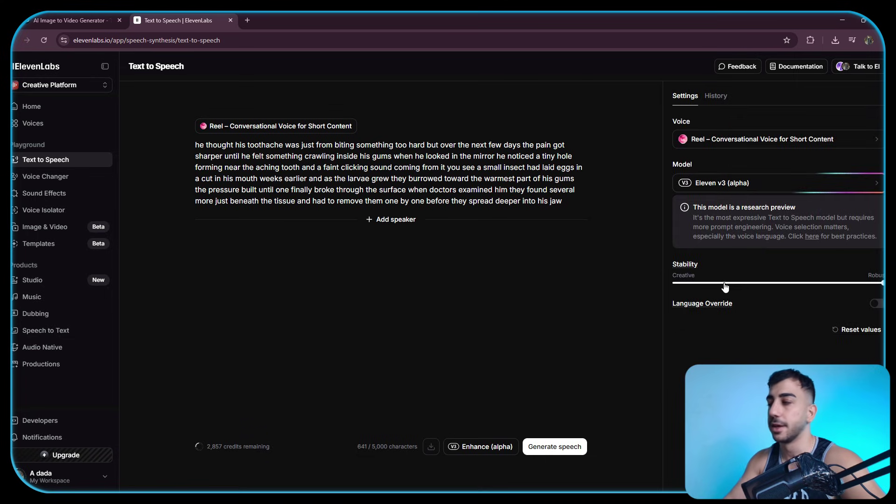
Step: Copy the Script/Narration from ChatGPT into the ElevenLabs text box
key(alt+Tab)
scroll(320, 301, up, 10)
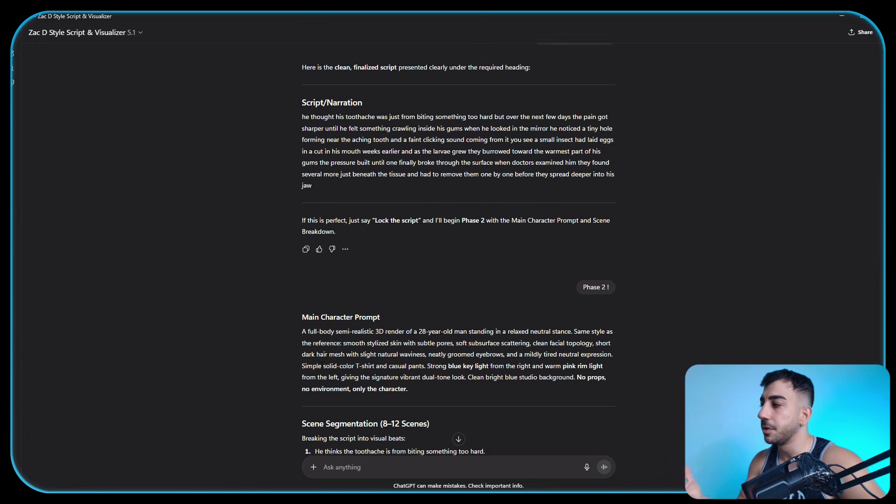
scroll(307, 249, down, 2)
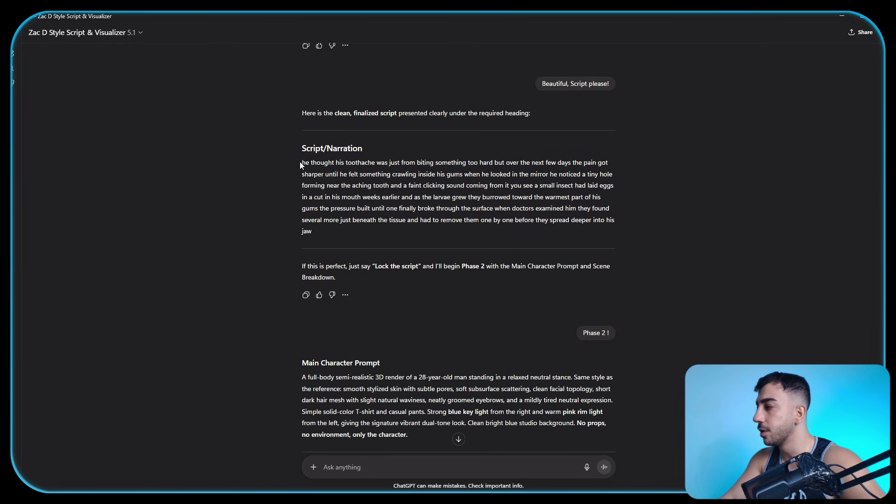
drag(300, 164, 430, 237)
key(ctrl+c)
key(alt+Tab)
key(ctrl+v)
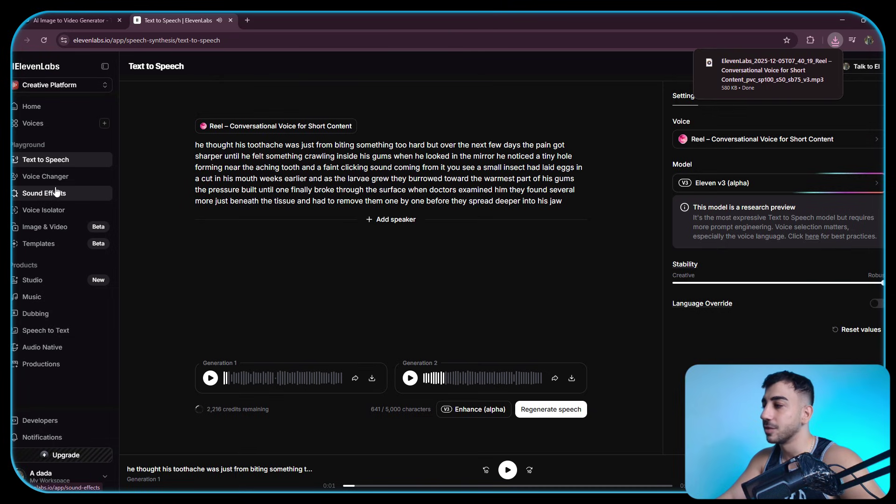
Step: Paste ChatGPT's household-ambience prompt into Sound Effects and generate the clips
click(55, 192)
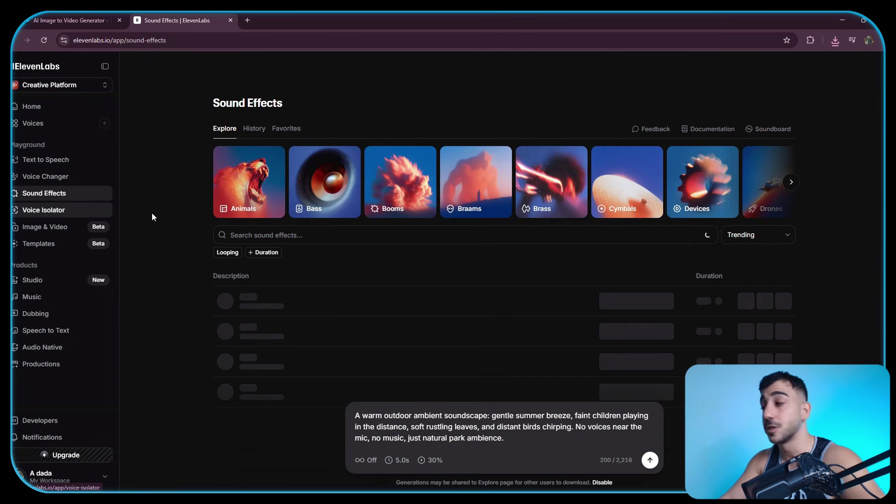
key(alt+Tab)
drag(302, 331, 404, 344)
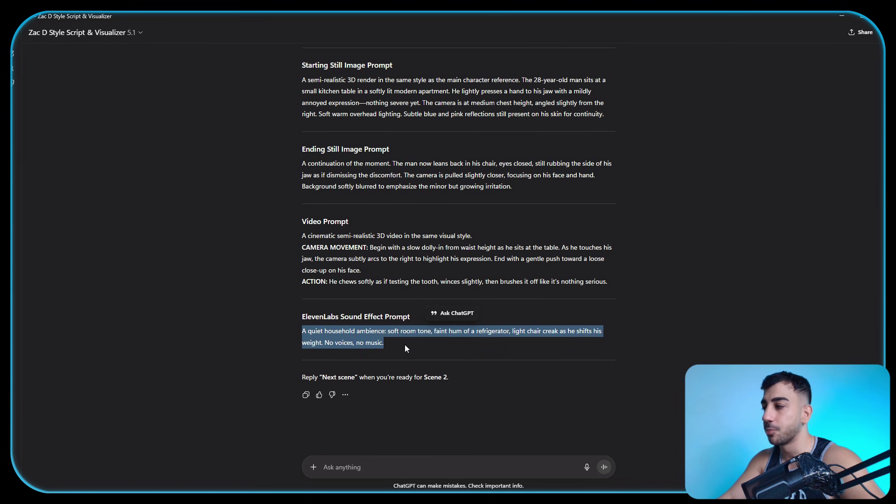
key(ctrl+c)
key(alt+Tab)
key(ctrl+v)
click(649, 460)
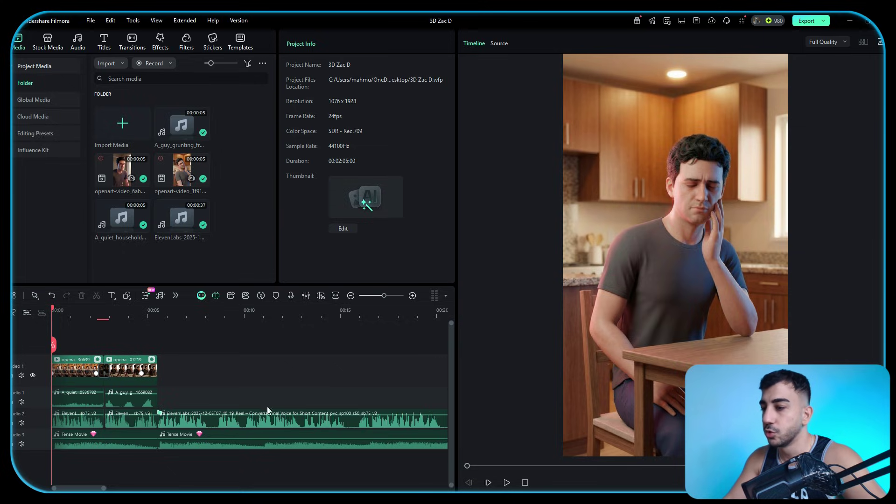
Step: Scrub the 3D Zac D timeline to about 00:02.5 and back to the start
key(alt+Tab)
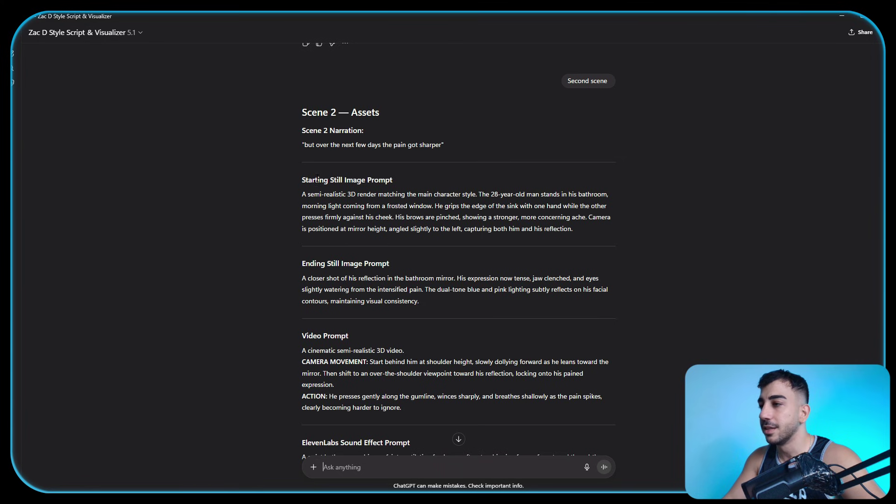
key(alt+Tab)
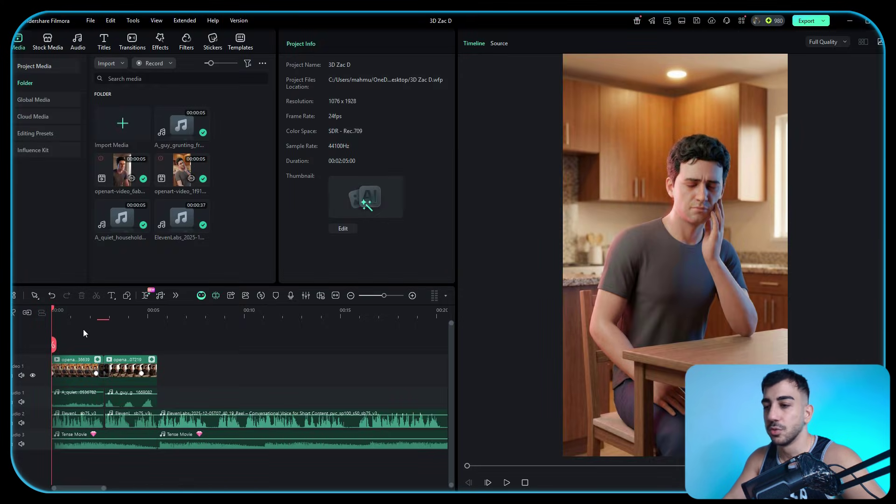
click(99, 311)
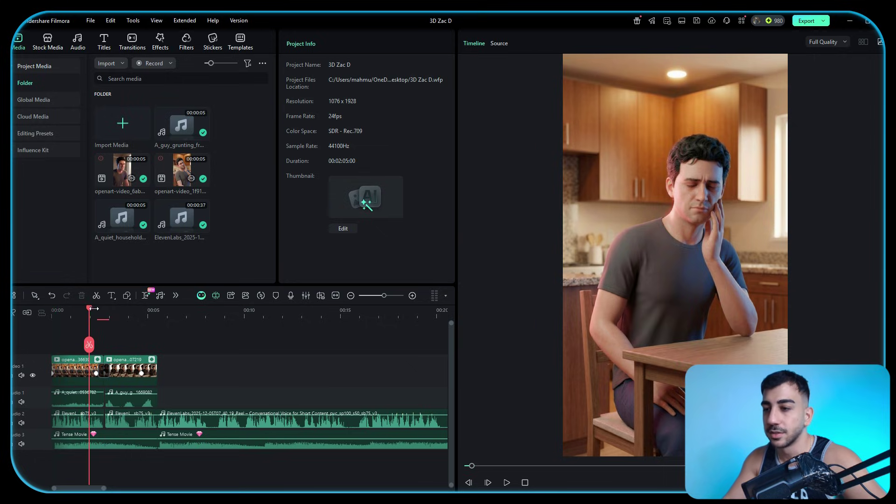
key(Home)
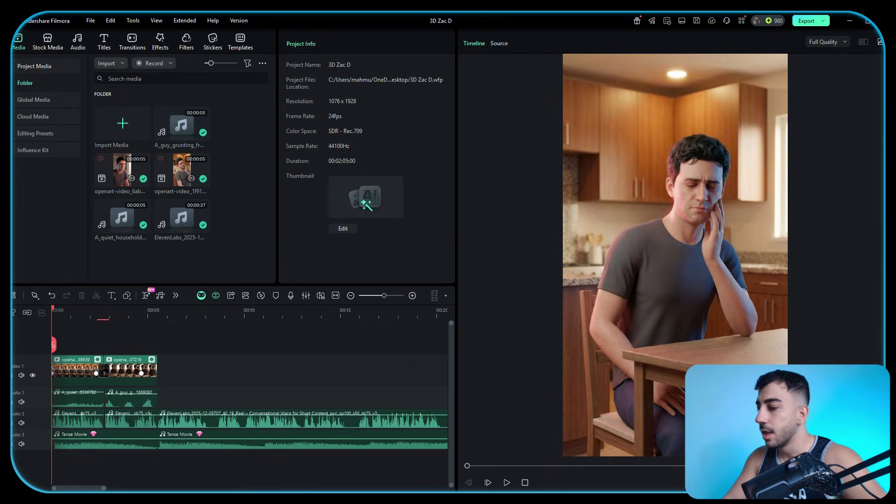
Step: Minimize ChatGPT and widen Filmora's preview by dragging the Project Info divider left
key(alt+Tab)
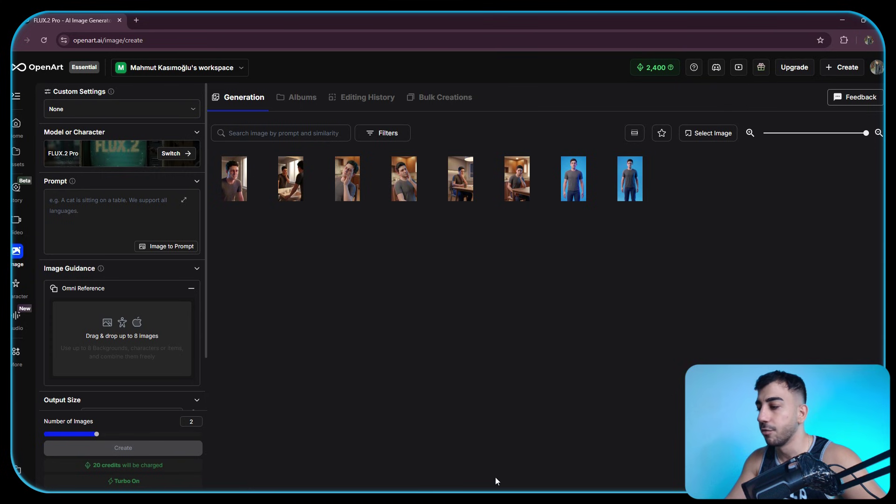
key(alt+Tab)
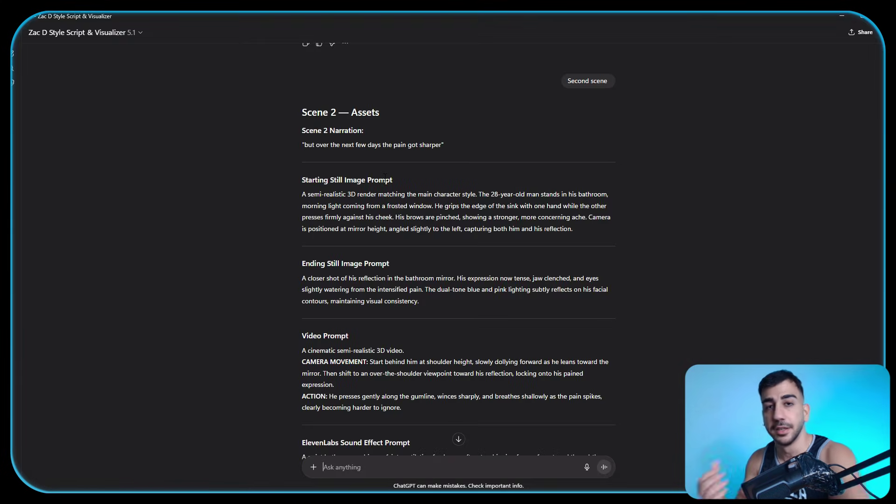
click(841, 15)
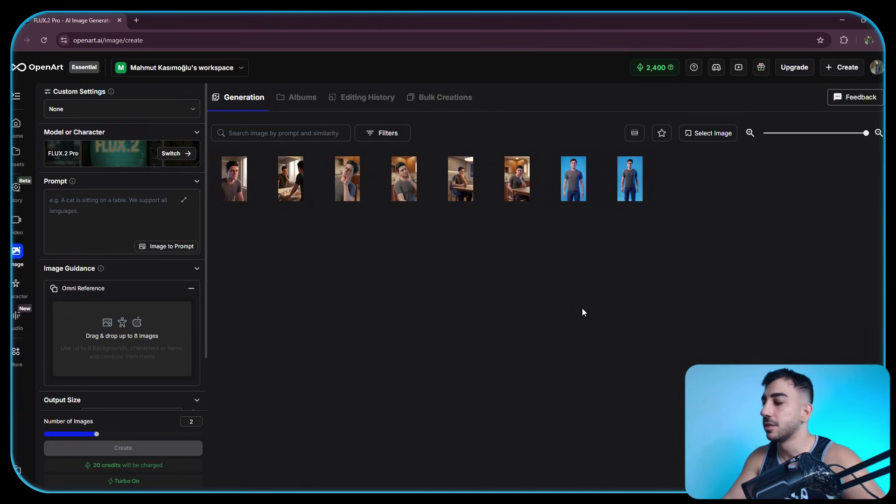
key(alt+Tab)
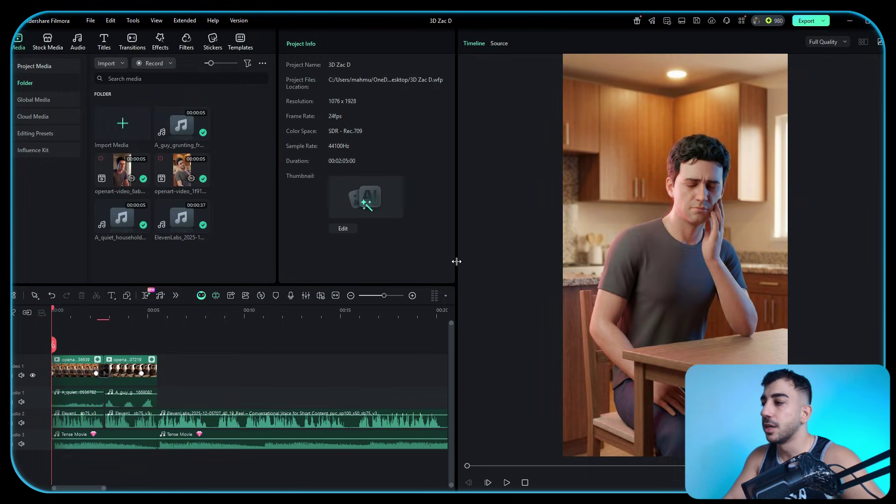
drag(456, 262, 294, 261)
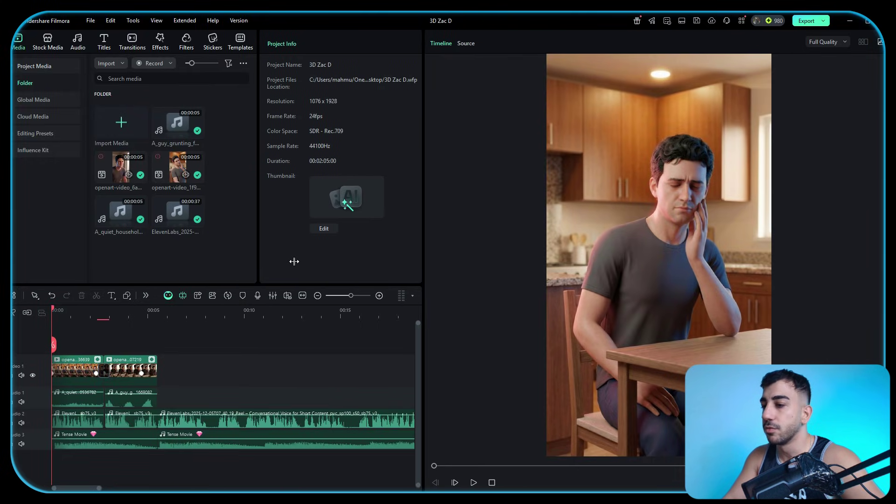
Step: Trim the start of the Tense Movie music clip on Audio 3 slightly inward
click(222, 410)
scroll(207, 441, up, 5)
click(104, 456)
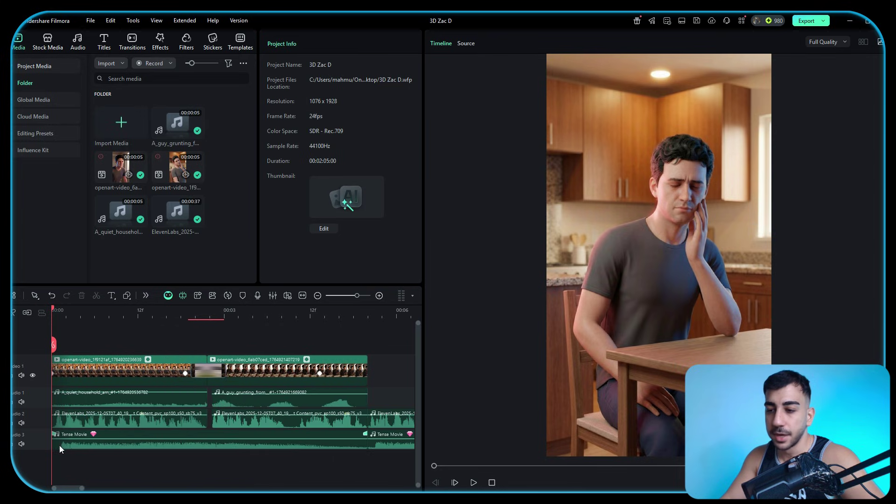
click(55, 446)
drag(55, 446, 61, 446)
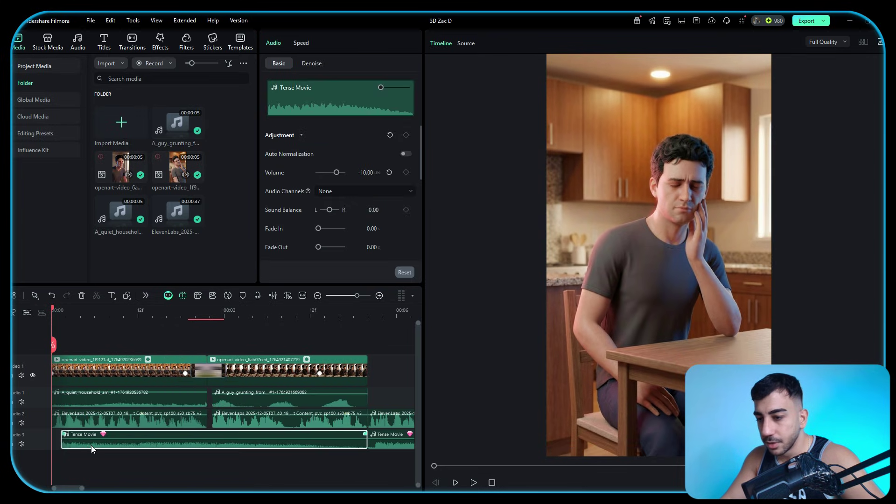
Step: Slide the second Tense Movie clip left until it snaps against the first
scroll(98, 443, down, 2)
drag(322, 451, 313, 450)
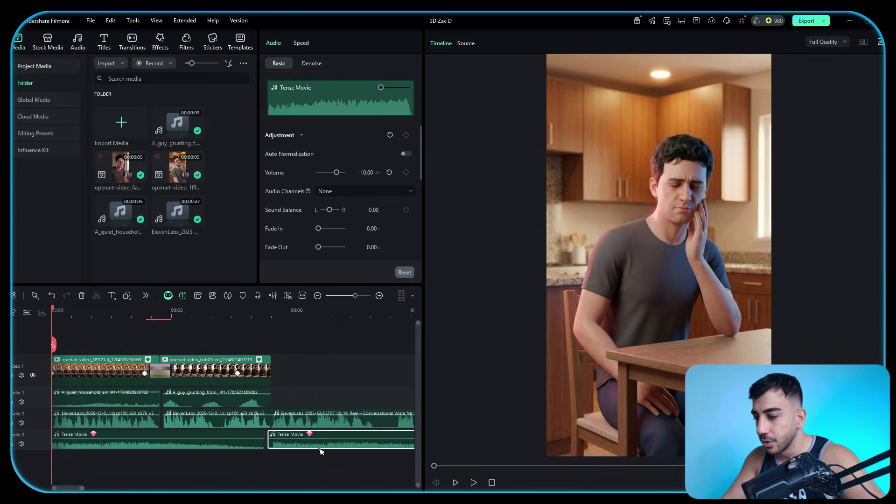
scroll(289, 450, up, 2)
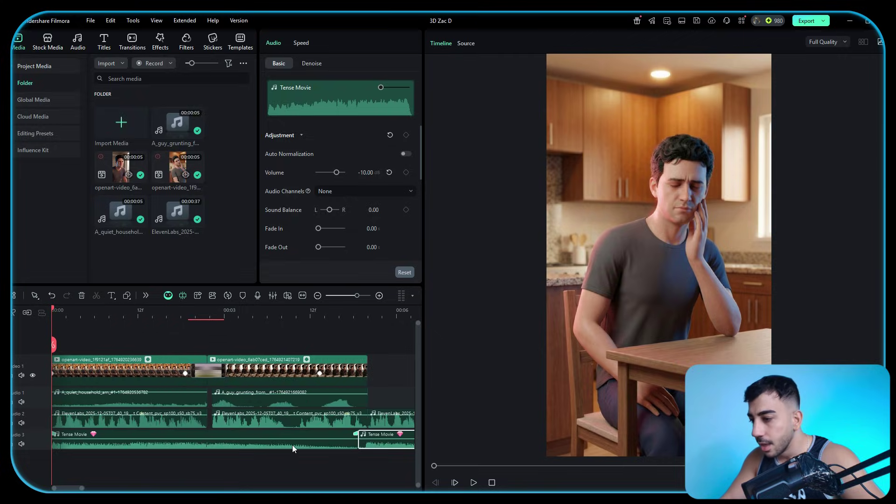